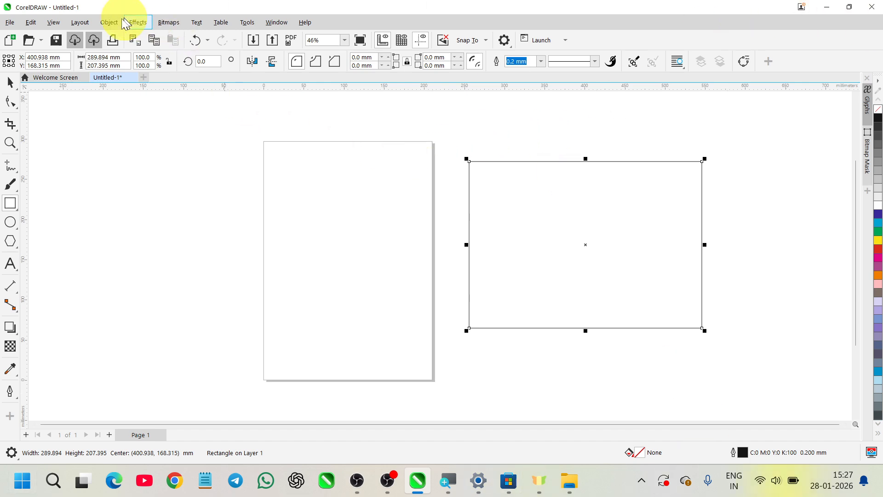
Hide the page border in the drawing window
left_click(58, 22)
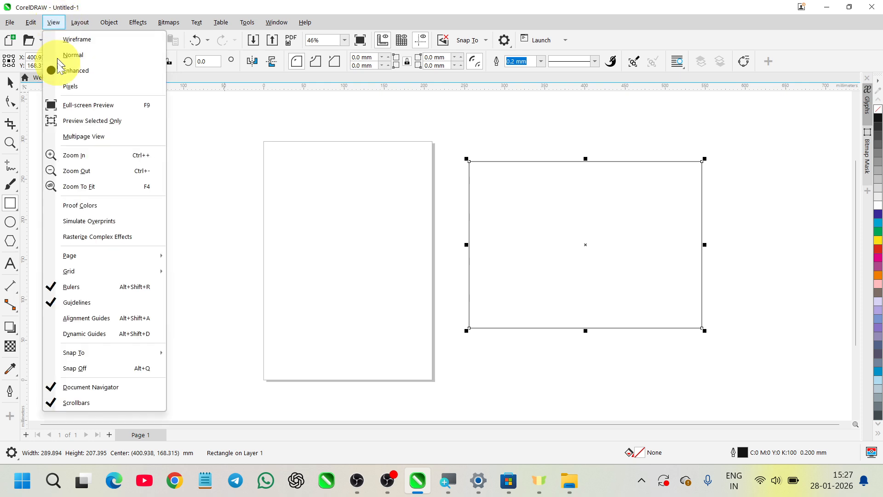
mouse_move(69, 256)
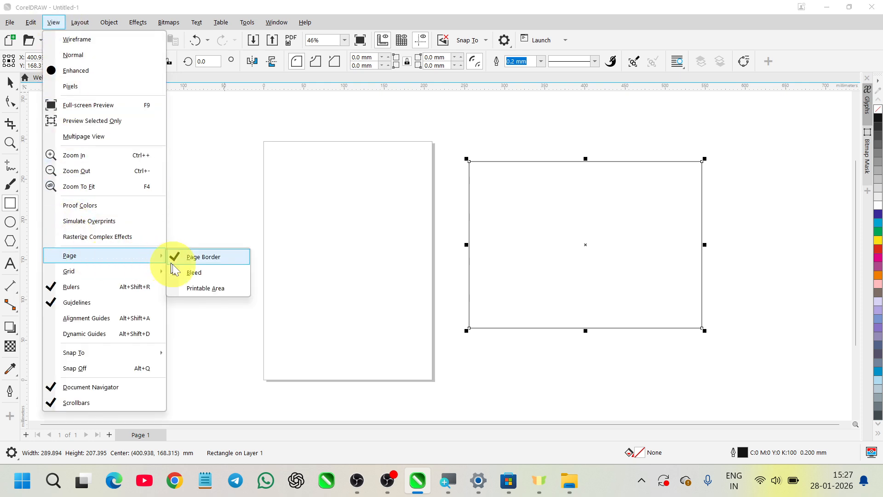
left_click(193, 256)
Scale the rectangle proportionally to about 280.6 × 200.7 mm and move it about 33 mm to the left
left_click_drag(567, 256, 278, 259)
scroll(388, 264, "up", 1)
scroll(383, 265, "up", 1)
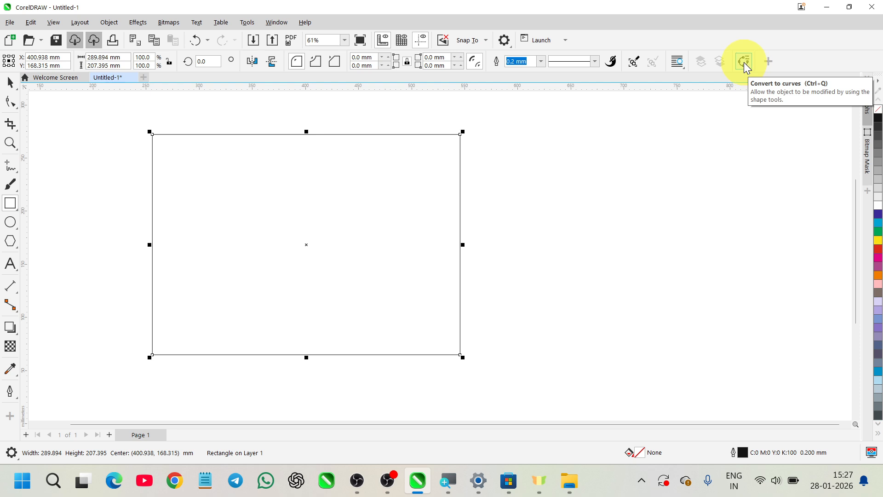
left_click_drag(461, 244, 535, 244)
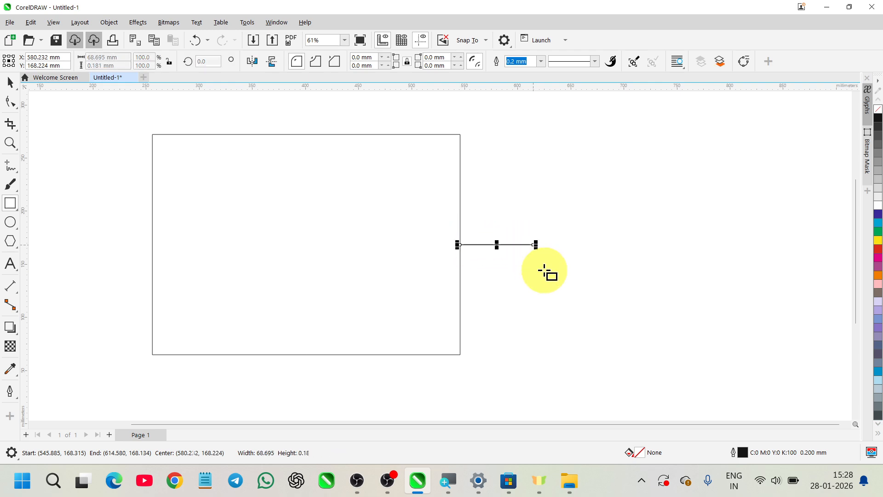
key("Delete")
left_click(10, 82)
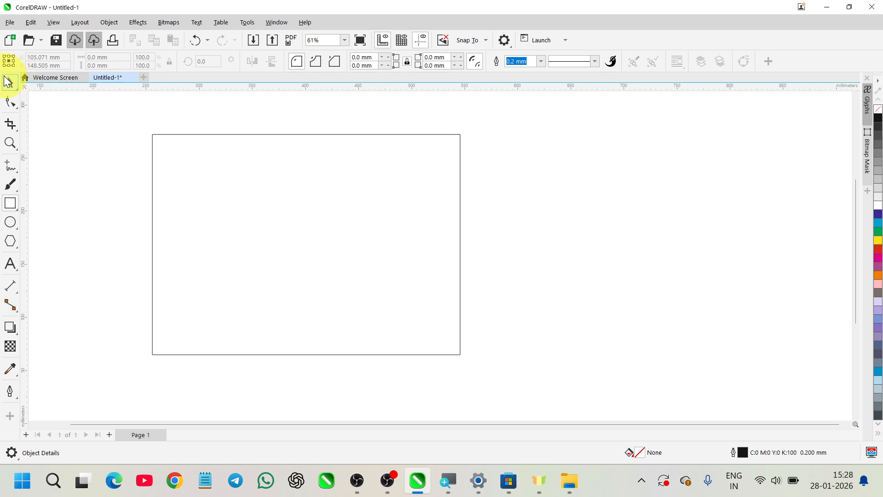
left_click(266, 136)
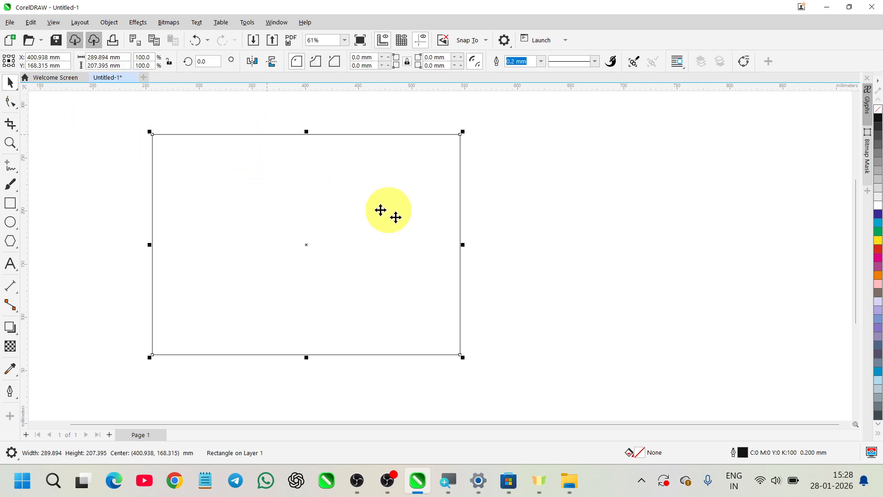
left_click_drag(461, 245, 429, 241)
left_click_drag(432, 129, 480, 133)
mouse_move(423, 244)
left_mouse_down()
mouse_move(578, 235)
mouse_move(442, 229)
mouse_move(623, 226)
mouse_move(423, 230)
left_mouse_up()
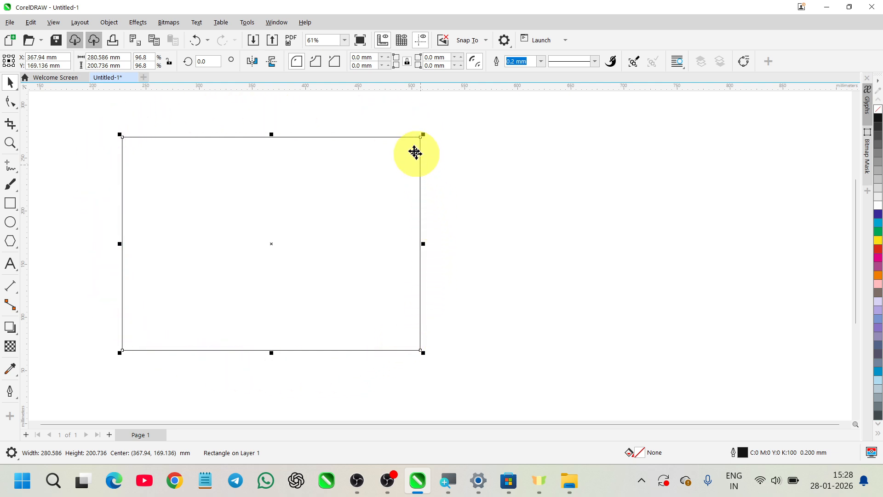
Convert the rectangle to curves and show its nodes with the Shape tool
left_click_drag(272, 167, 342, 167)
scroll(342, 167, "up", 1)
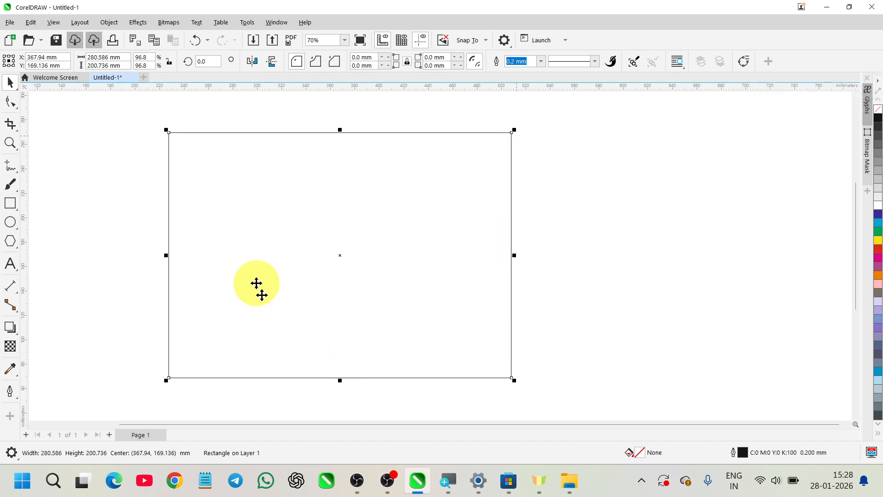
left_click(745, 62)
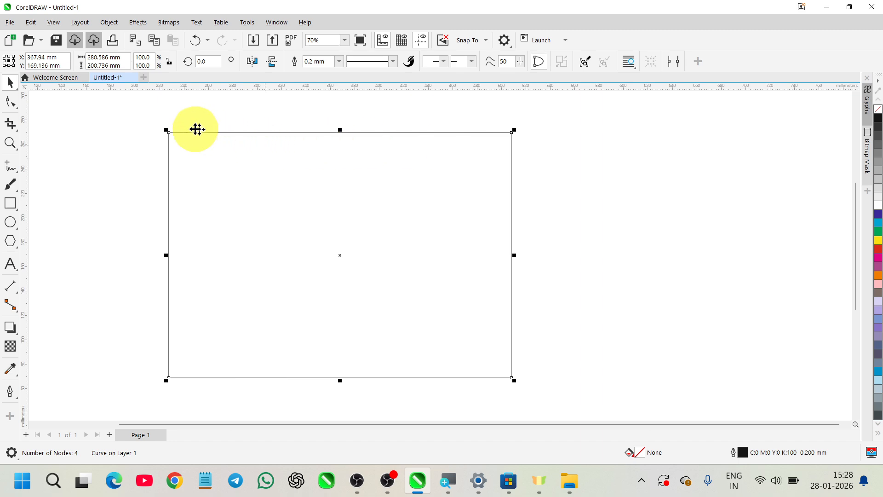
left_click(8, 107)
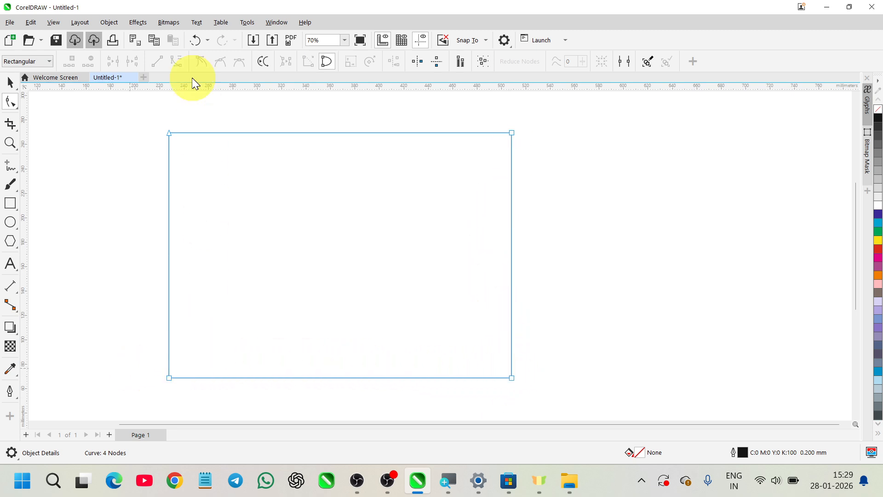
Add a node at the middle of the rectangle's top and bottom edges and pull the top one down about 7 mm
left_click(512, 133)
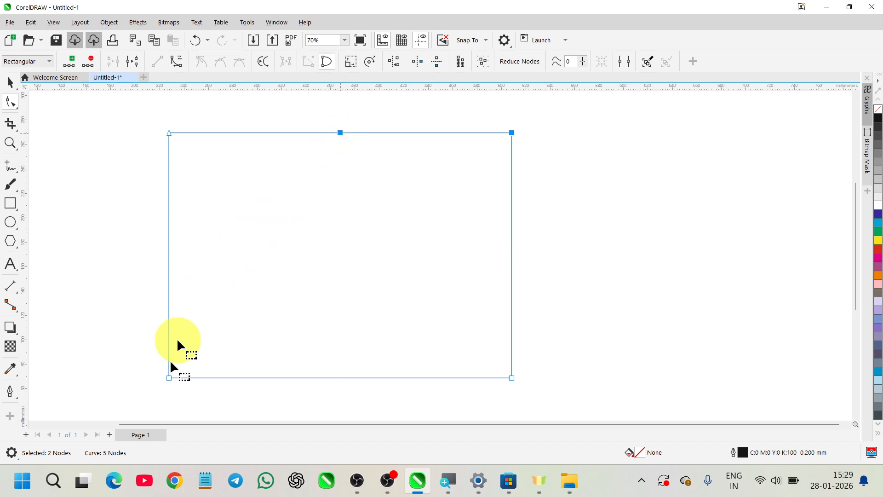
left_click(168, 377)
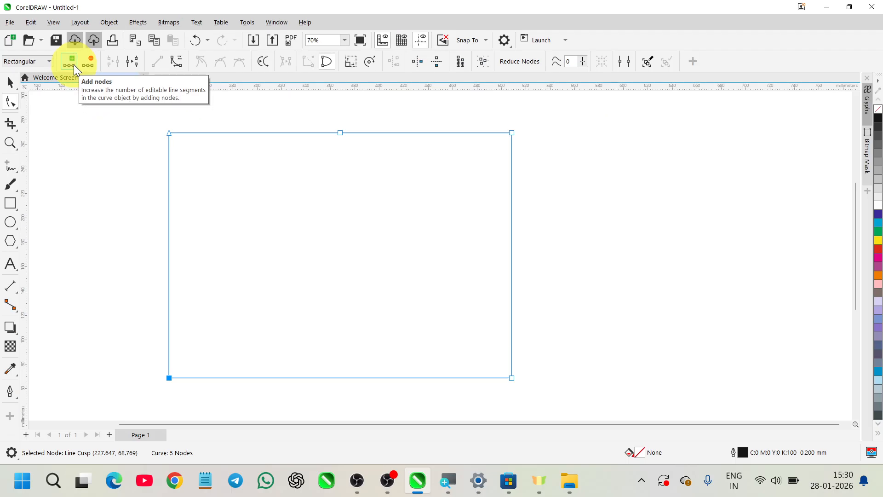
left_click(73, 63)
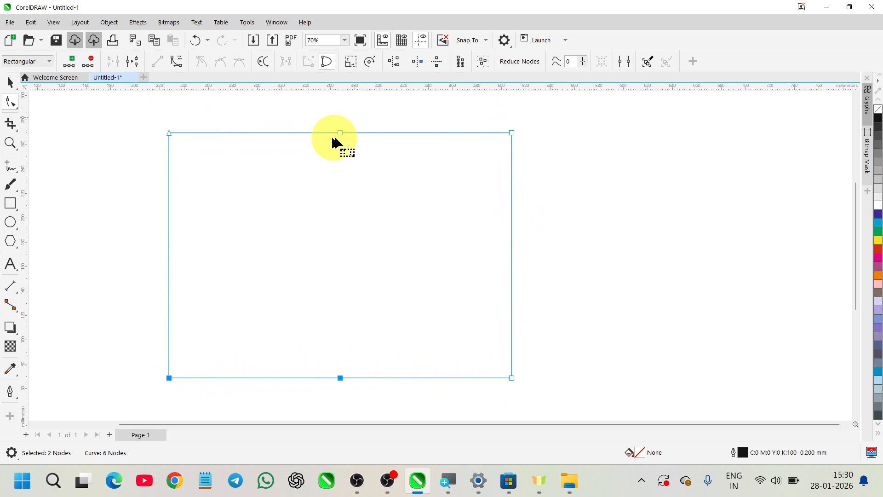
mouse_move(339, 133)
left_mouse_down()
mouse_move(353, 237)
mouse_move(353, 104)
mouse_move(316, 137)
mouse_move(294, 198)
mouse_move(392, 199)
mouse_move(353, 111)
mouse_move(337, 144)
left_mouse_up()
Draw a circle about 147 mm in diameter to the right of the rectangle and convert it to curves
scroll(353, 214, "down", 1)
scroll(354, 212, "down", 1)
left_click_drag(354, 211, 310, 215)
scroll(418, 224, "down", 1)
left_click_drag(388, 225, 240, 181)
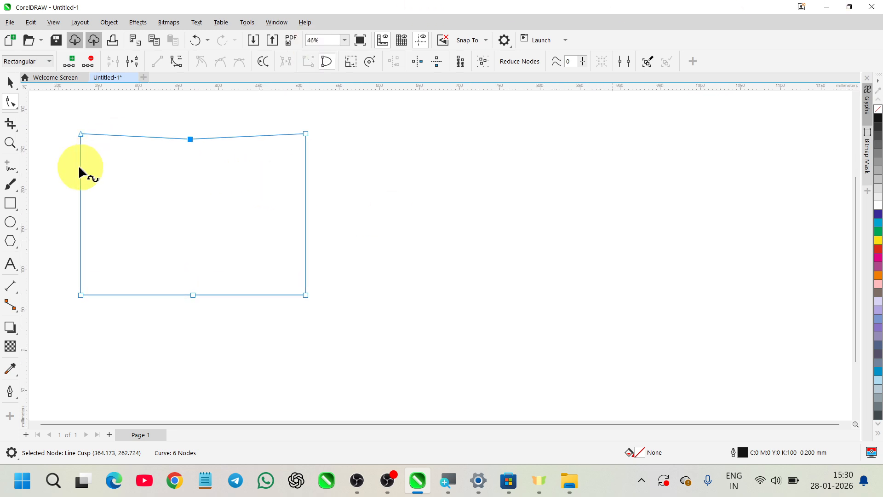
left_click(11, 223)
mouse_move(439, 165)
left_mouse_down()
mouse_move(460, 216)
mouse_move(562, 270)
mouse_move(561, 261)
left_mouse_up()
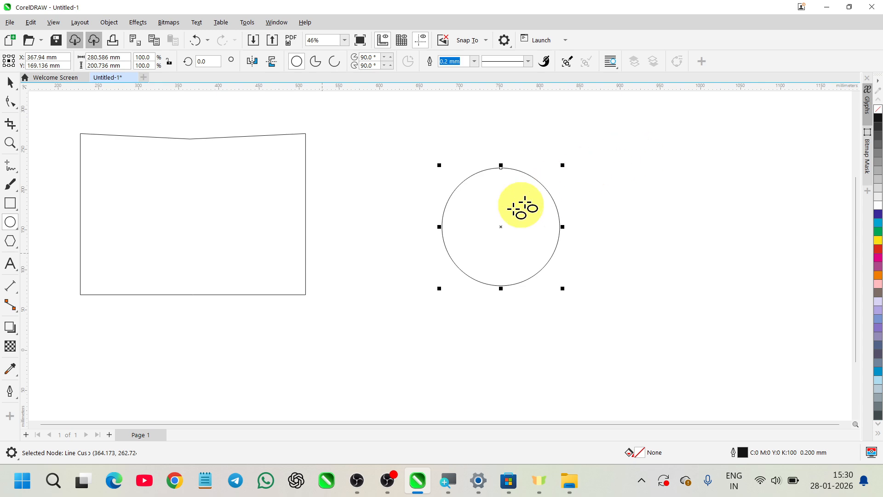
left_click(11, 101)
left_click(677, 66)
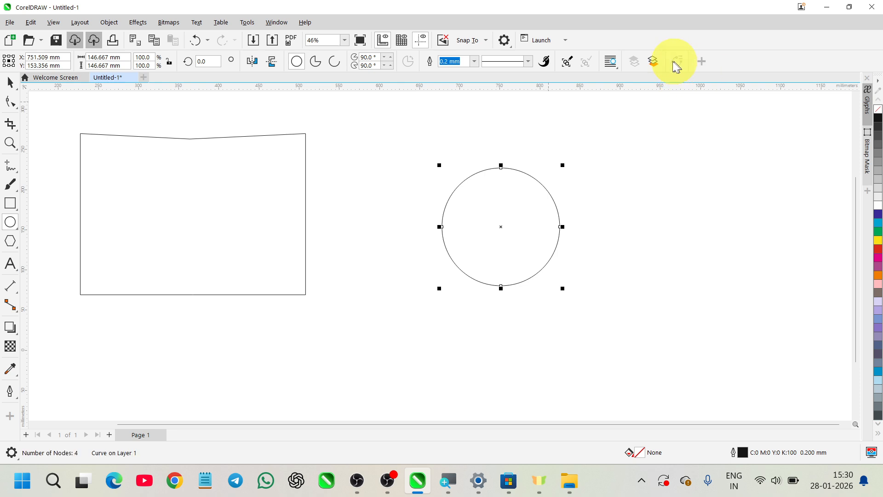
Reshape the circle's right side by lengthening and tilting the direction handles of its rightmost node
left_click(6, 107)
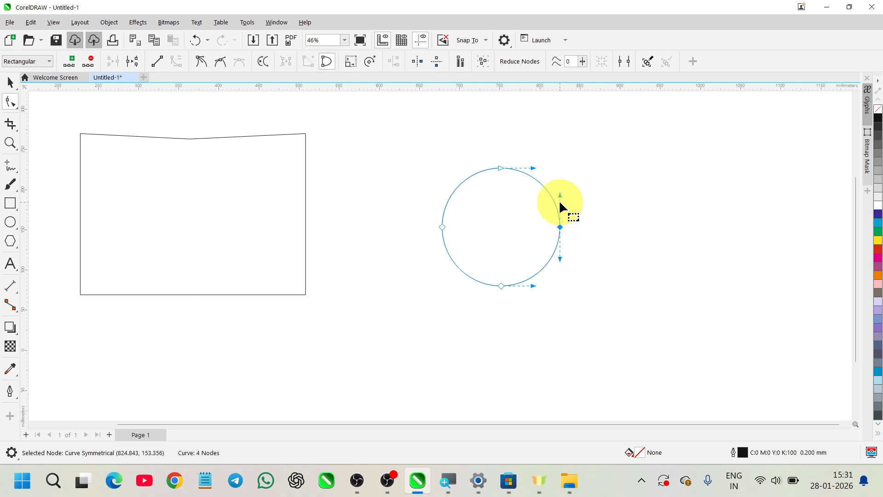
left_click_drag(560, 197, 565, 162)
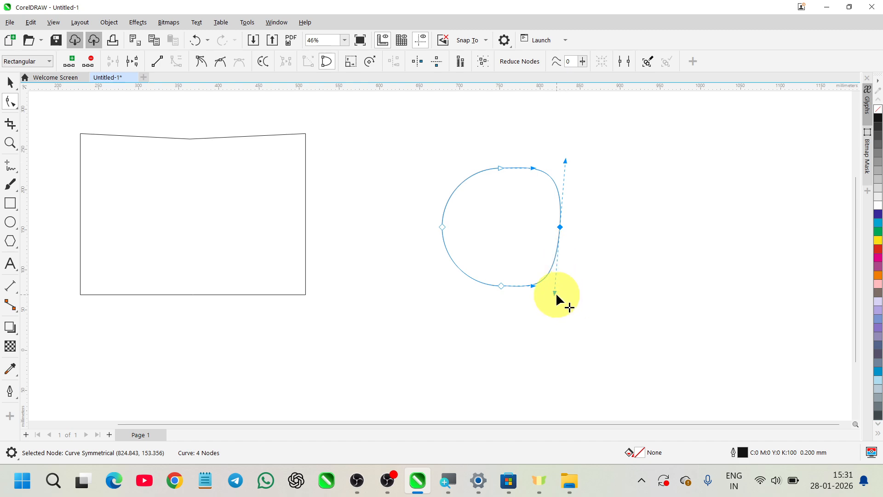
mouse_move(554, 293)
left_mouse_down()
mouse_move(608, 282)
mouse_move(557, 288)
left_mouse_up()
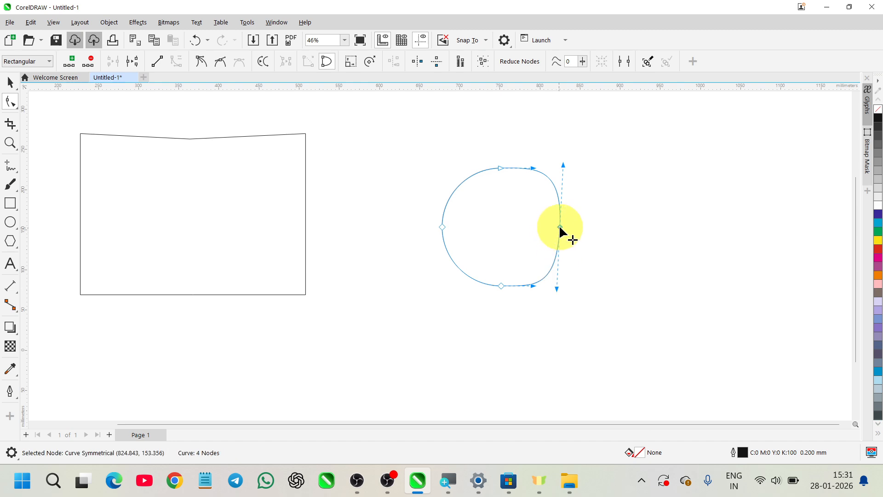
left_click_drag(563, 166, 581, 186)
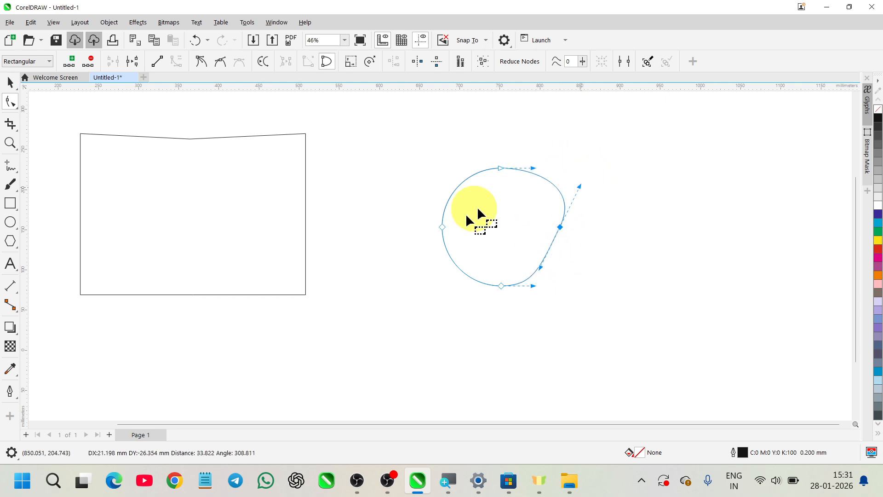
Flatten the curve's left side by stretching the leftmost node's direction handles almost vertically
left_click(443, 227)
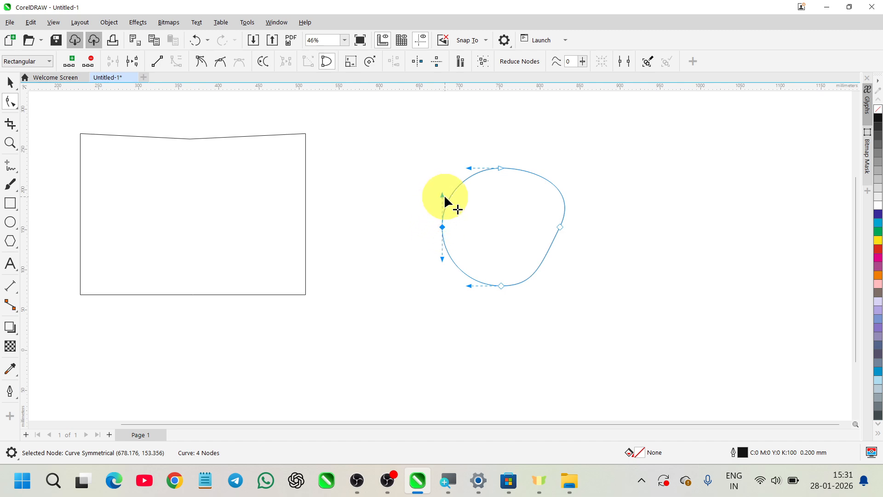
left_click_drag(444, 195, 440, 150)
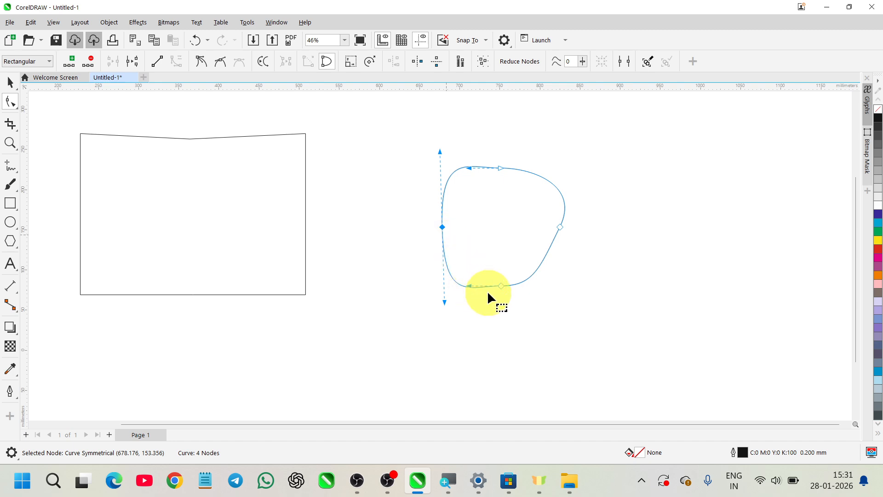
left_click(500, 286)
left_click(443, 227)
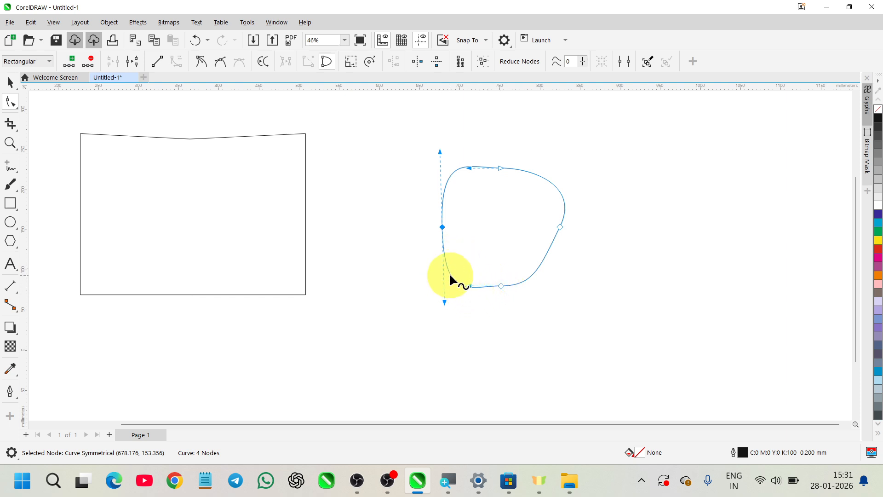
Pull the curve's lower-left segment outward and add a node on its upper-left segment
left_click_drag(449, 273, 411, 292)
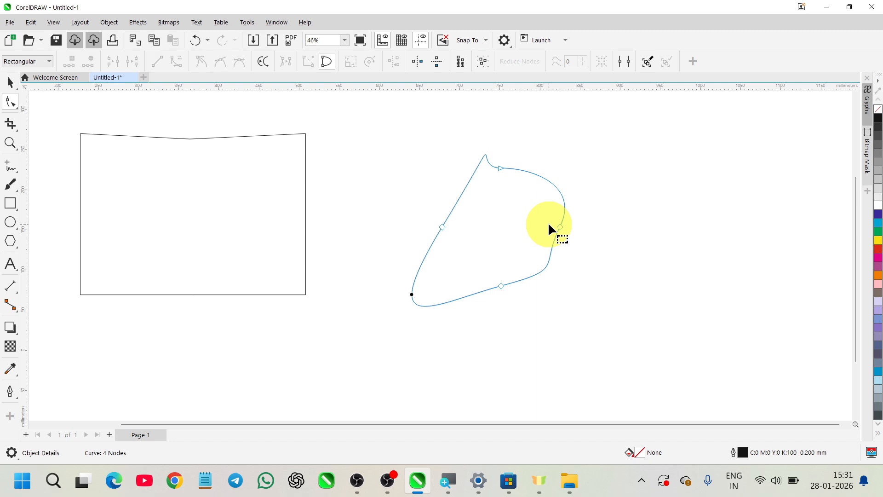
left_click(463, 190)
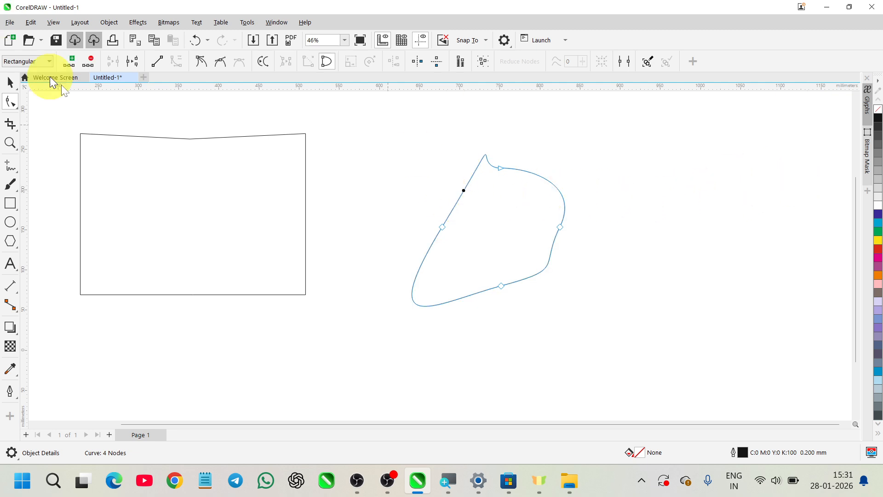
left_click(69, 61)
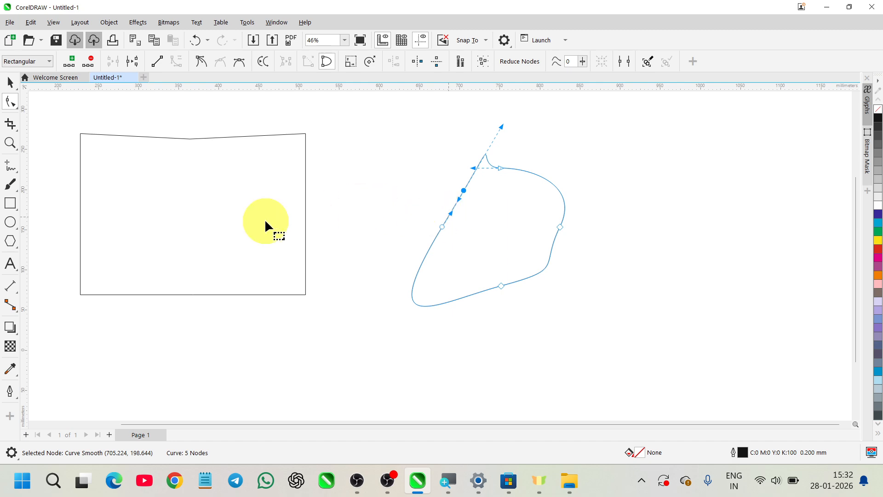
Delete the middle nodes on the rectangle's top and bottom edges
left_click(305, 207)
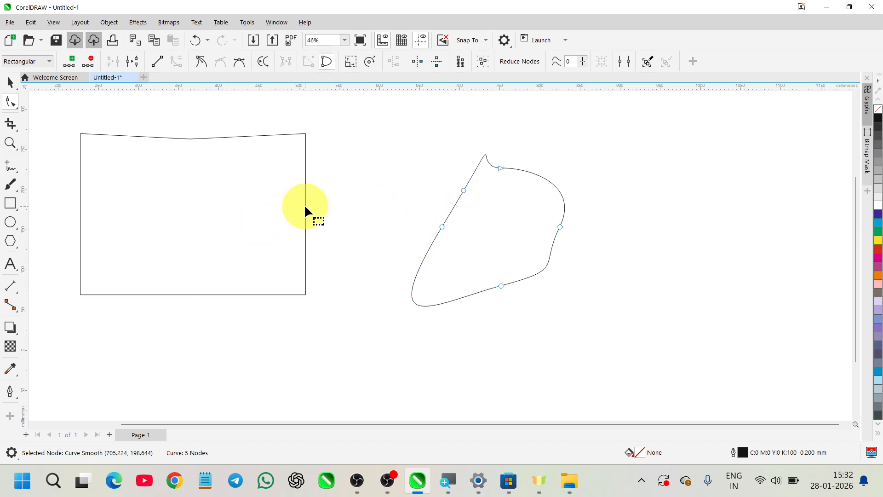
left_click_drag(238, 237, 352, 237)
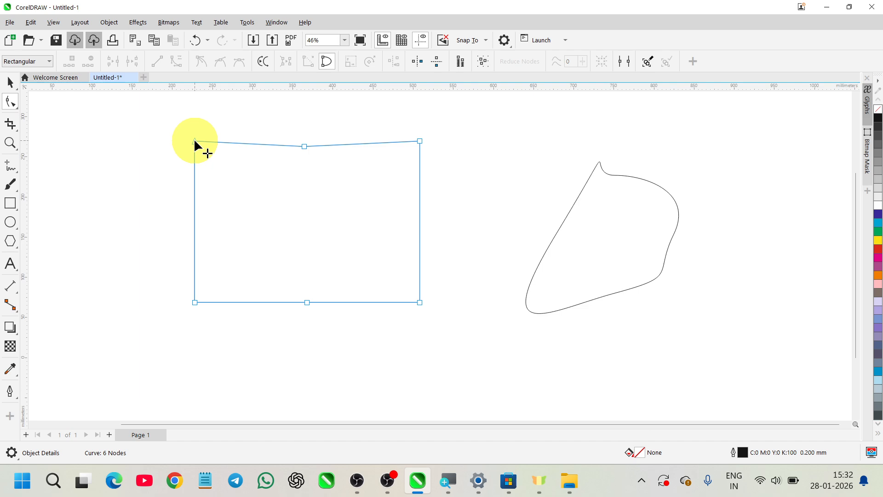
left_click(304, 147)
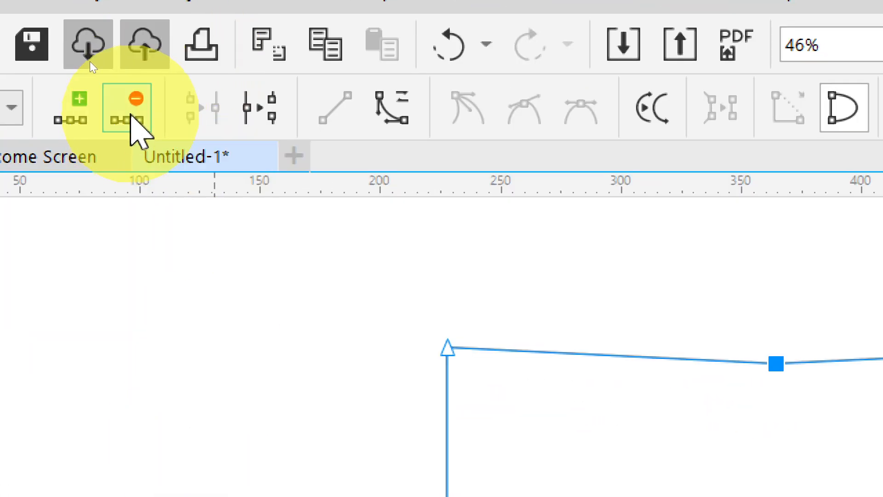
left_click(136, 109)
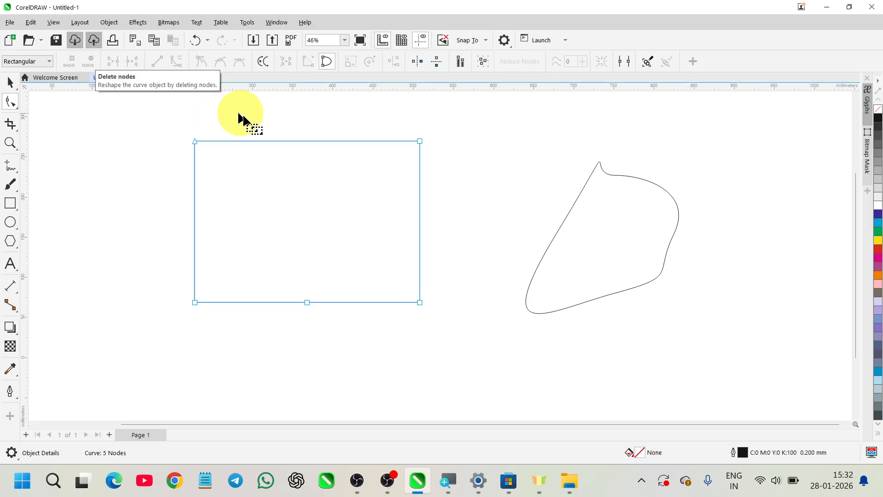
left_click(308, 301)
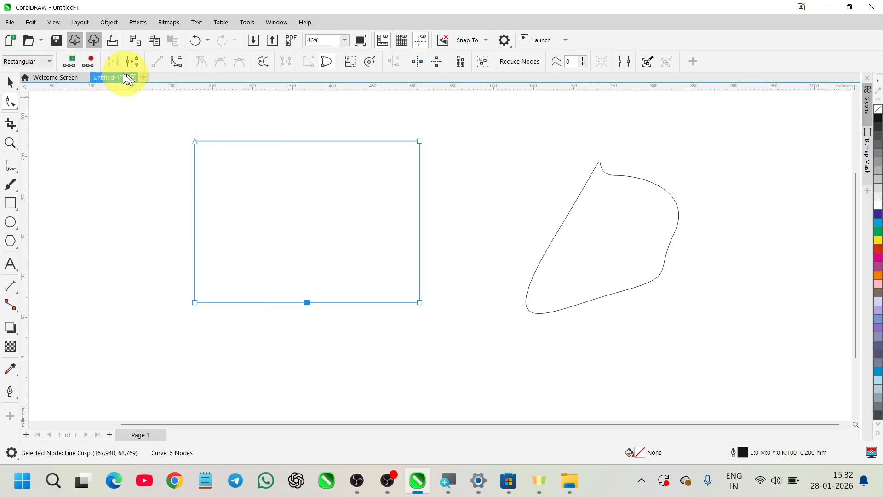
left_click(91, 61)
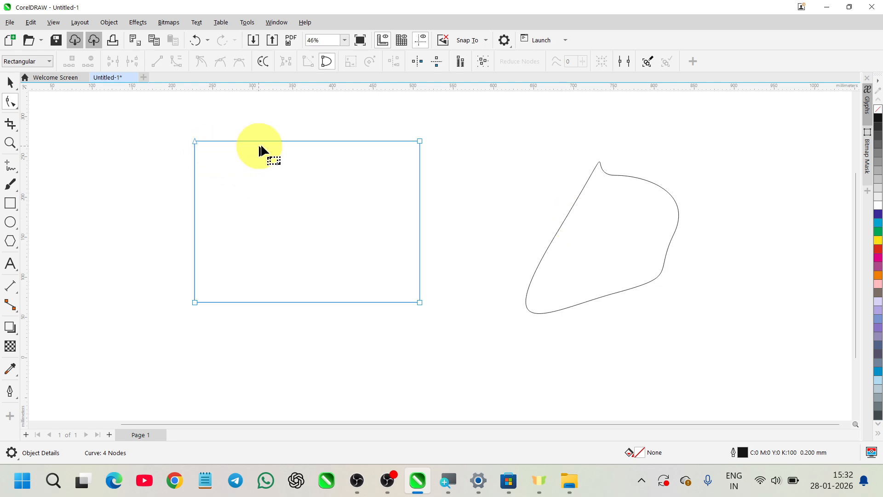
Add a node near the middle of the rectangle's top edge and bend the segment left of it into an S-shaped curve
left_click(311, 141)
double_click(312, 141)
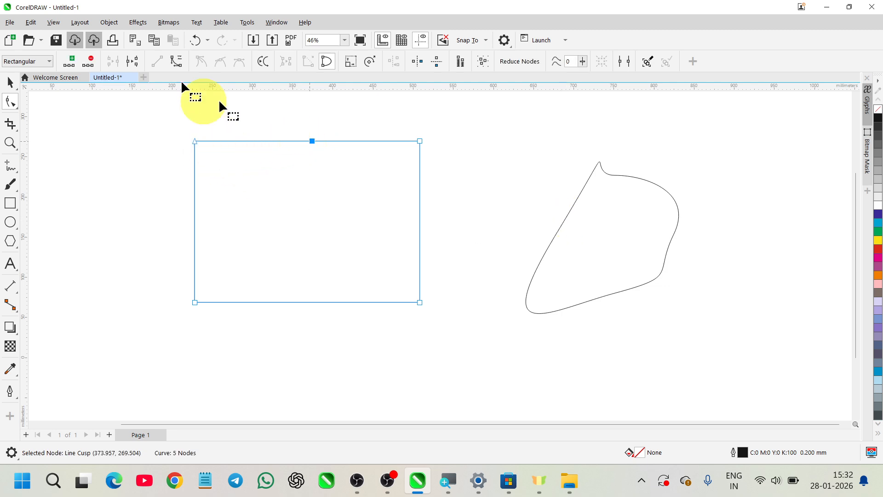
left_click(177, 61)
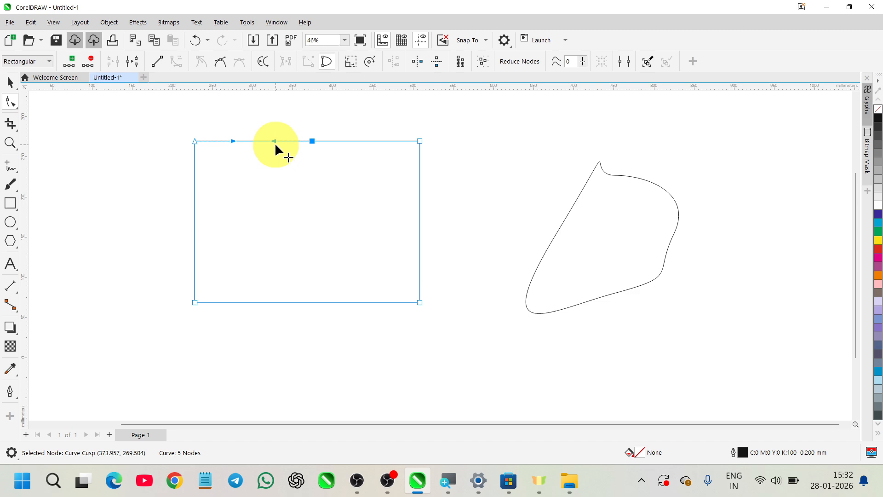
left_click_drag(275, 141, 256, 122)
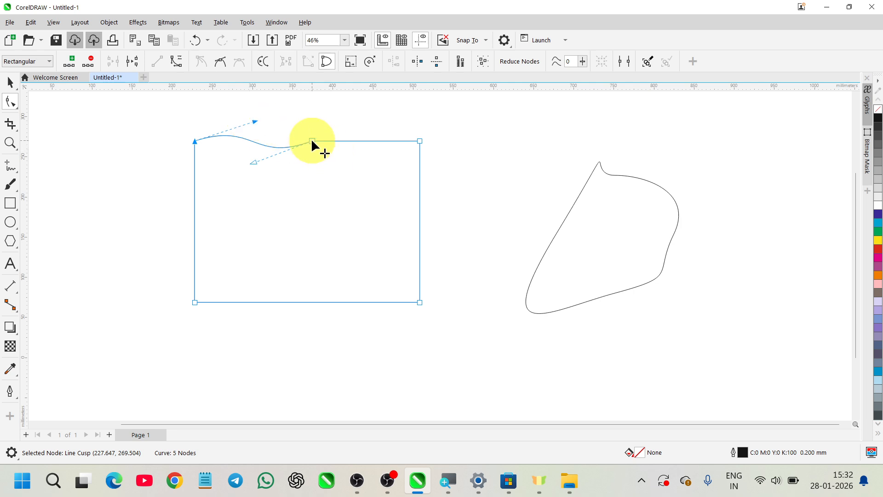
Convert the rectangle's right edge to a curve and bend it into an S-shape, bulging outward in the lower half and inward in the upper
scroll(312, 142, "up", 1)
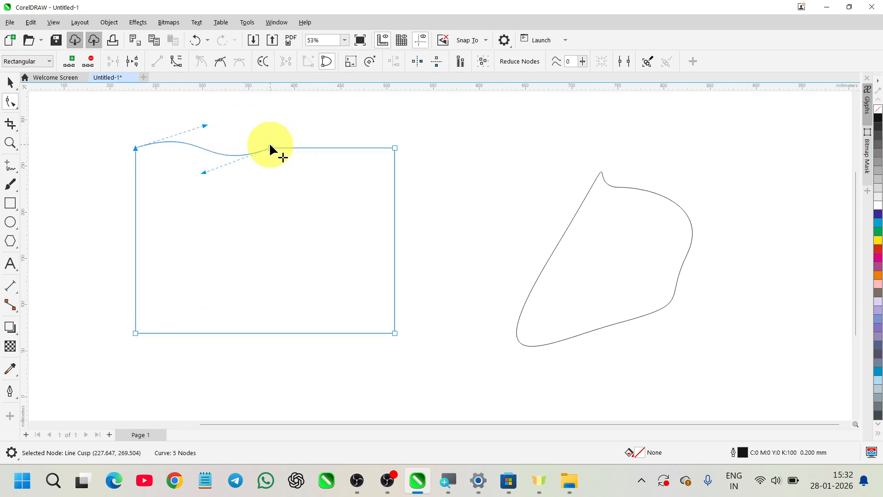
scroll(177, 159, "up", 1)
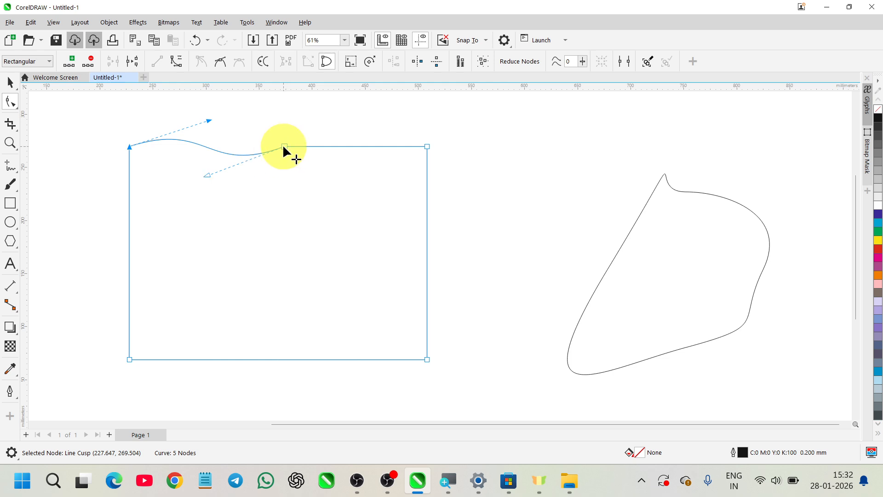
left_click(427, 359)
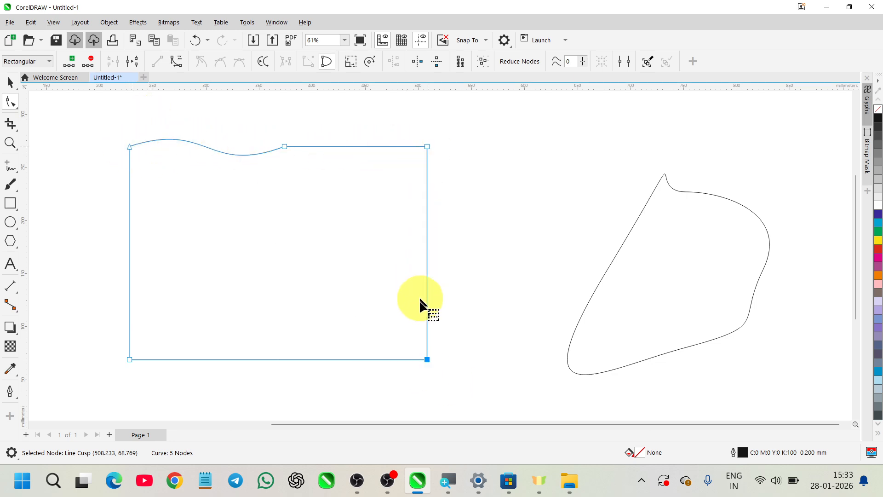
left_click(176, 61)
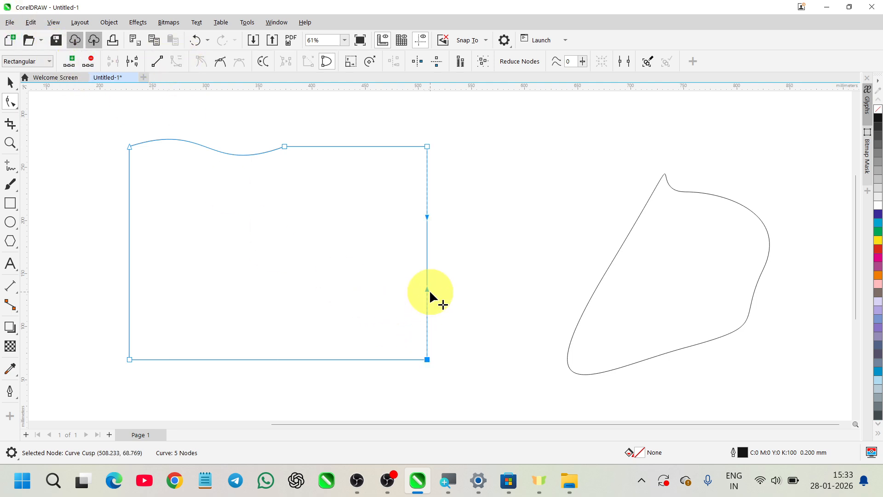
left_click_drag(427, 289, 469, 258)
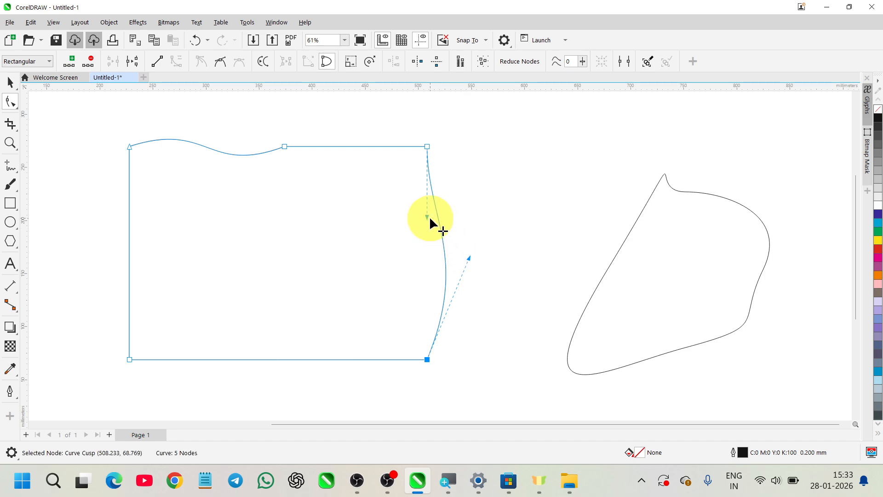
left_click_drag(426, 214, 388, 225)
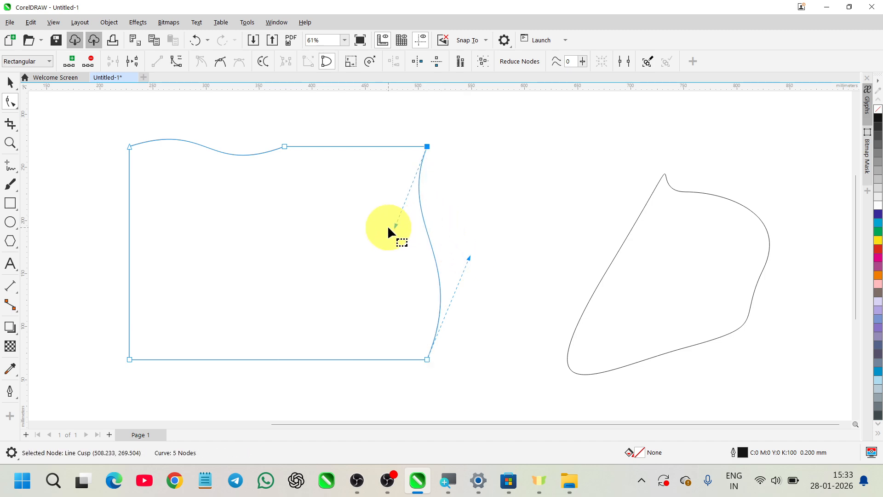